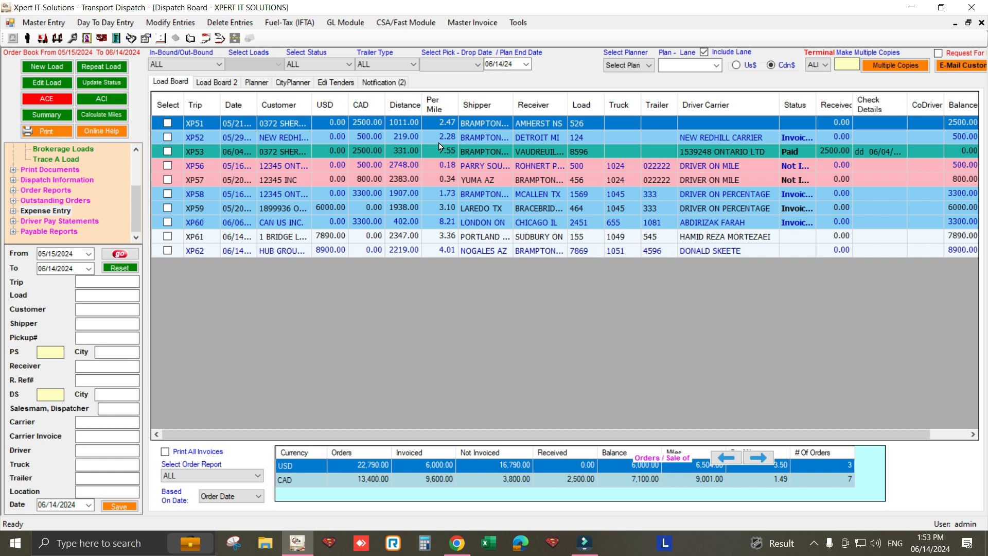
# - Filter the driver list by "dr", open the DRIVER ON PERCENTAGE record for editing, check its Percent Pay rate, and close the list
pyautogui.click(46, 25)
pyautogui.click(55, 37)
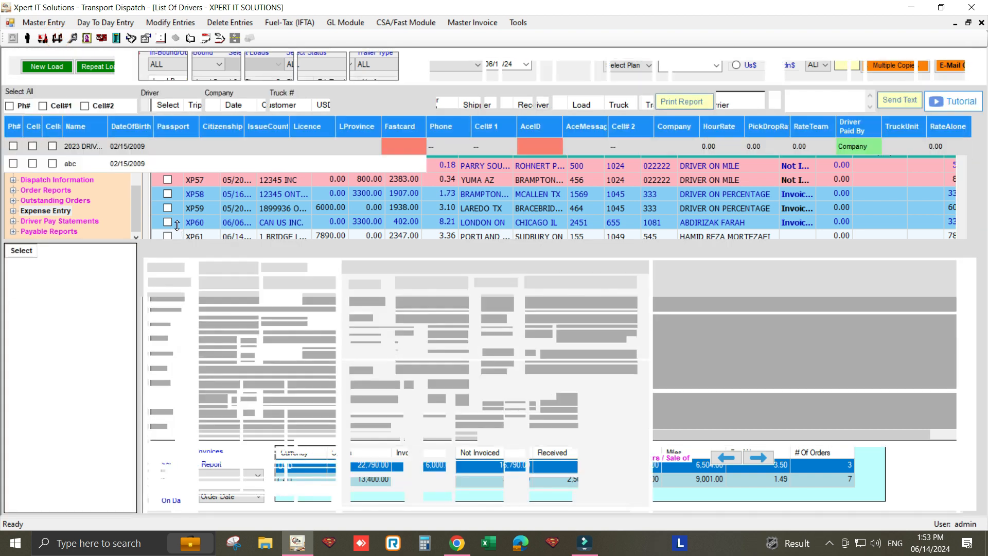
pyautogui.write('dr')
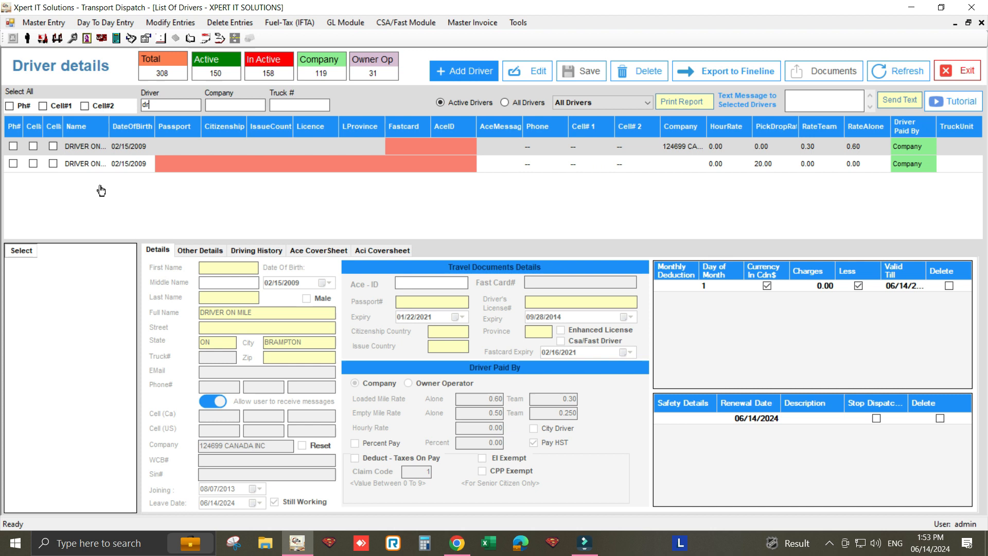
pyautogui.click(88, 165)
pyautogui.click(535, 71)
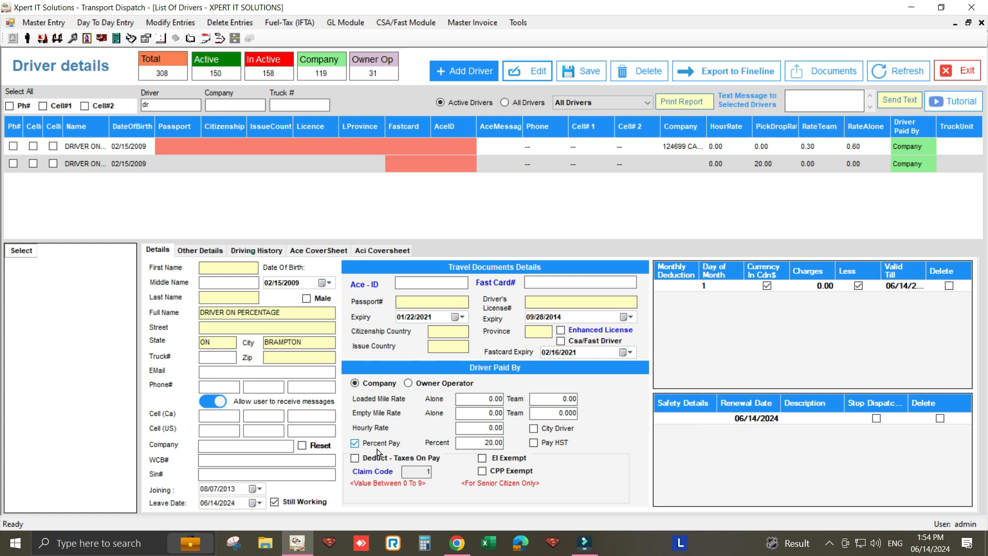
pyautogui.click(473, 443)
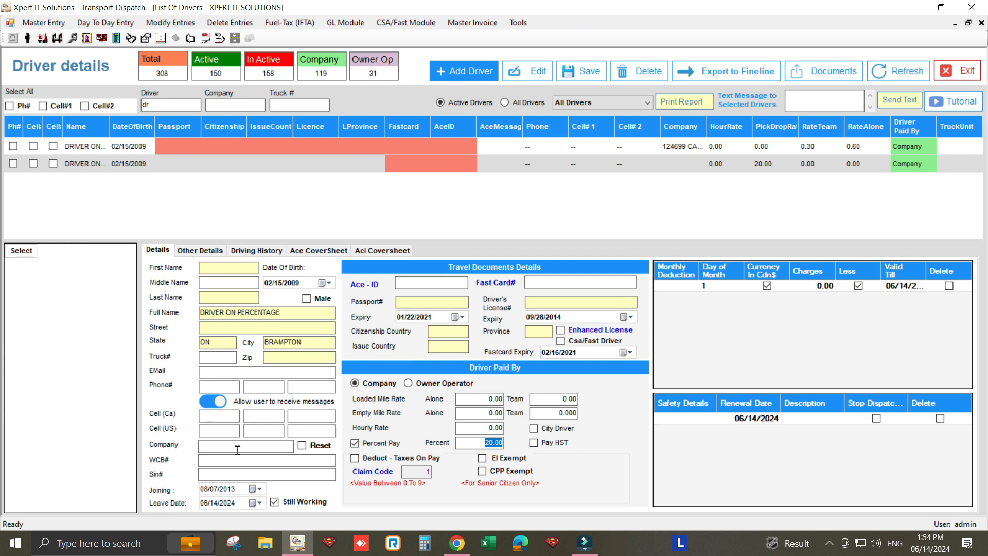
pyautogui.click(957, 71)
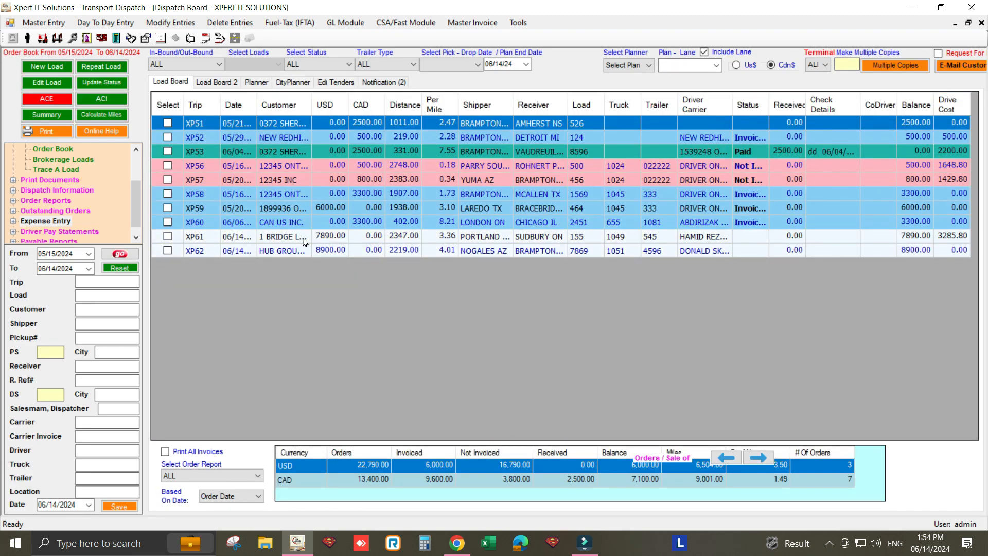
# - Widen the Driver Carrier column on the load board and check the driver on the Brampton–McAllen and Laredo–Bracebridge trips
pyautogui.moveTo(734, 99); pyautogui.dragTo(783, 98)
pyautogui.click(731, 194)
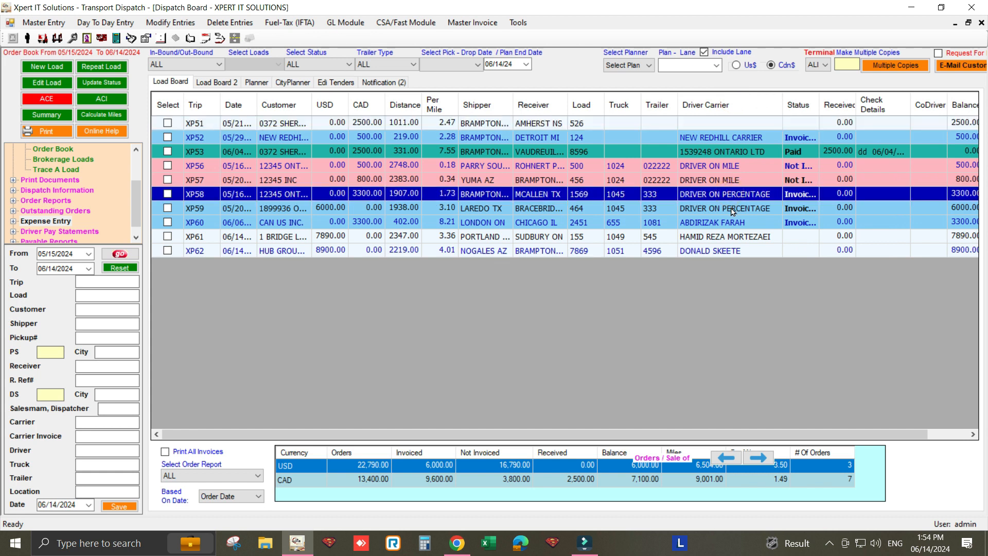
pyautogui.click(733, 210)
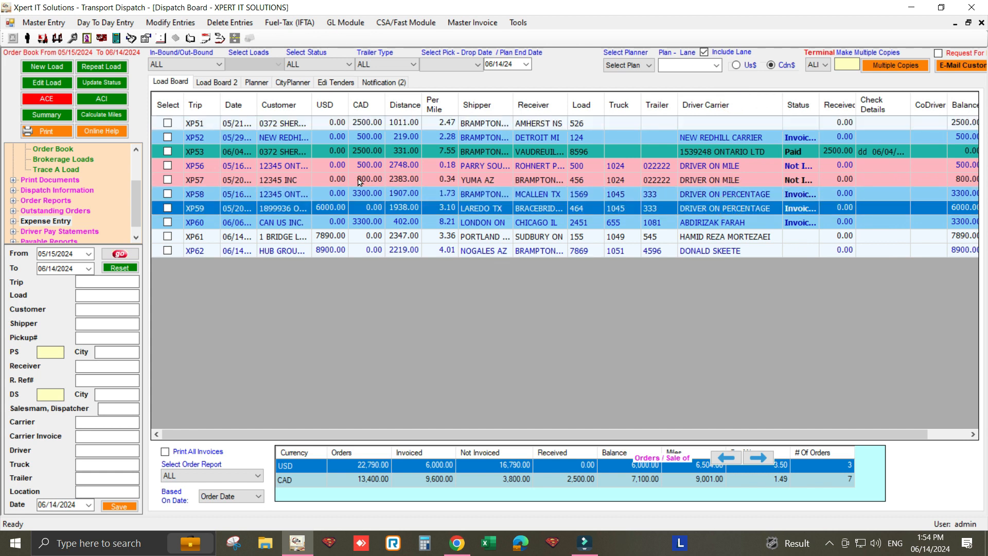
# - Open the Brampton to McAllen TX load for editing and check the customer's rate
pyautogui.click(194, 198)
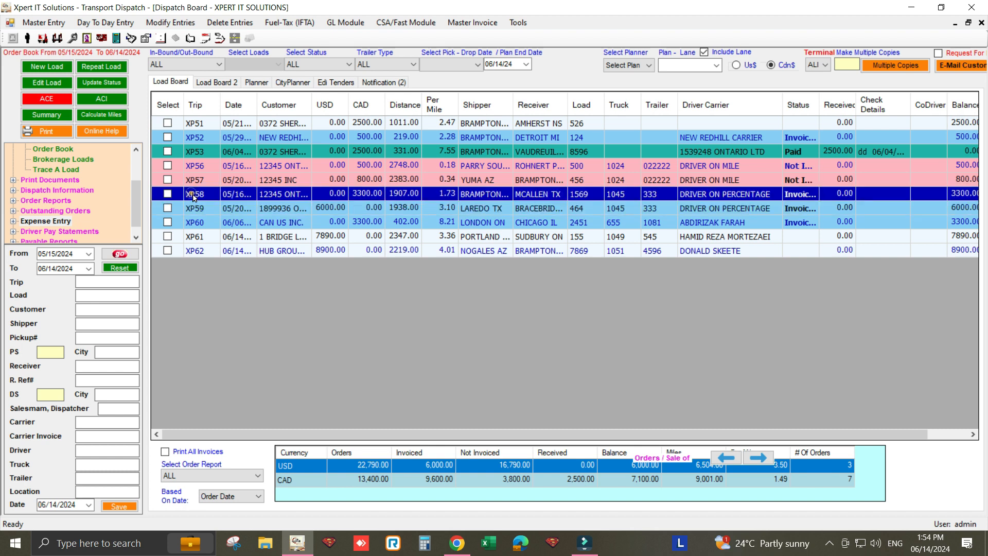
pyautogui.click(56, 83)
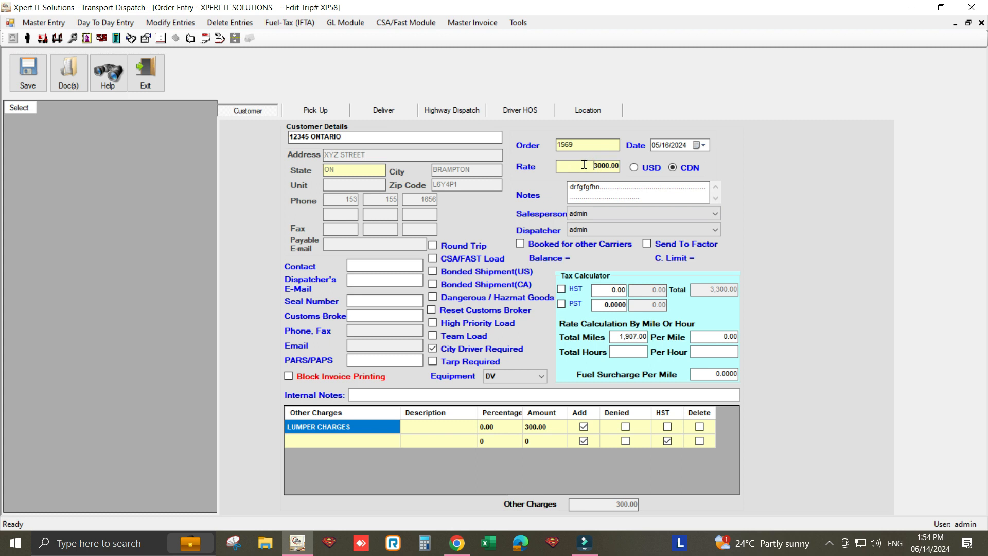
pyautogui.doubleClick(585, 164)
pyautogui.click(579, 167)
# - Compare the McAllen drop's driver cost in Highway Dispatch with the customer rate, and close the load
pyautogui.click(445, 112)
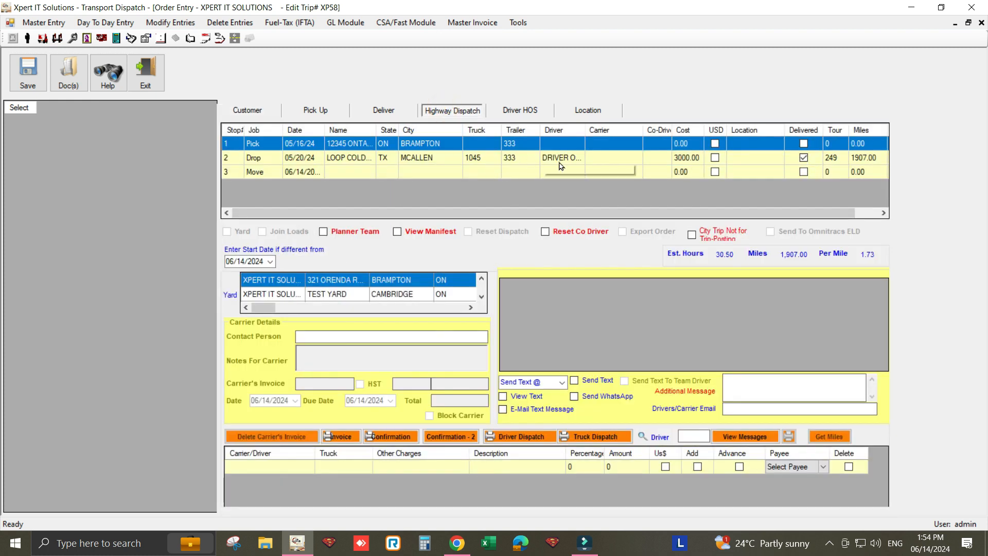
pyautogui.click(686, 159)
pyautogui.click(684, 159)
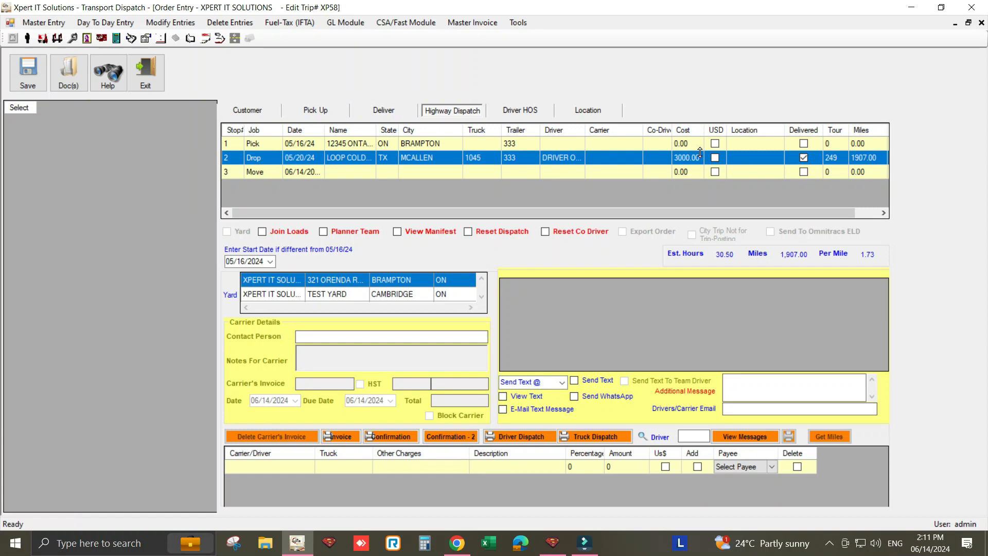
pyautogui.click(695, 158)
pyautogui.click(247, 111)
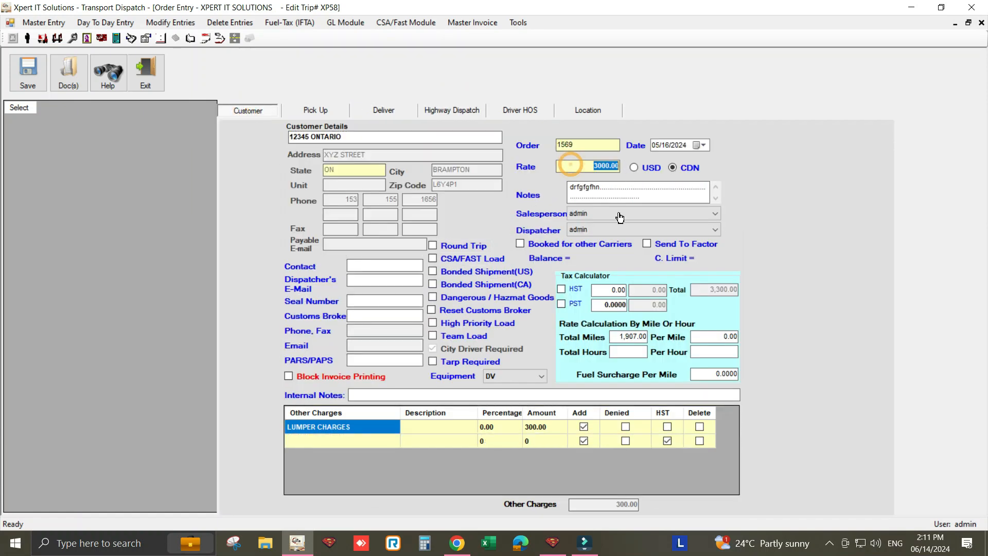
pyautogui.click(453, 112)
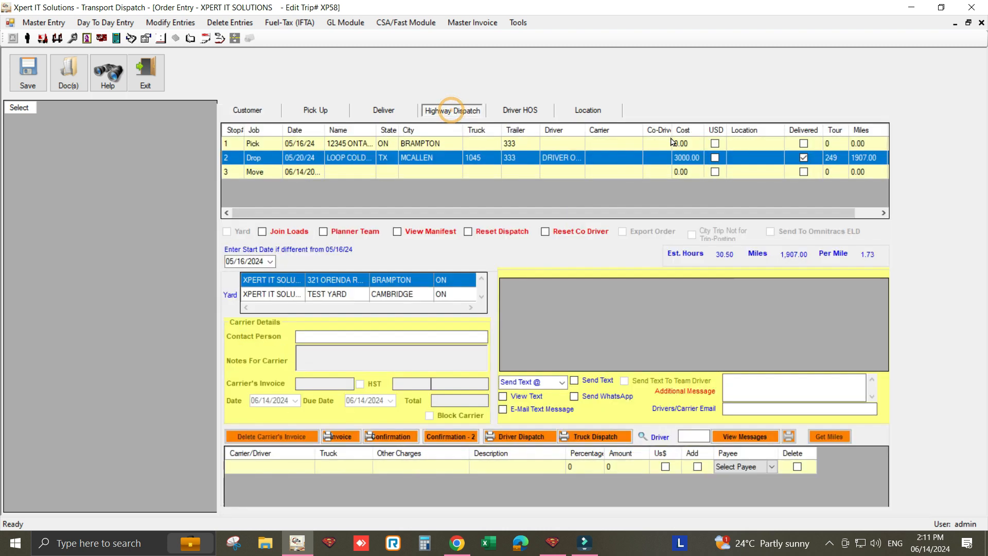
pyautogui.click(693, 157)
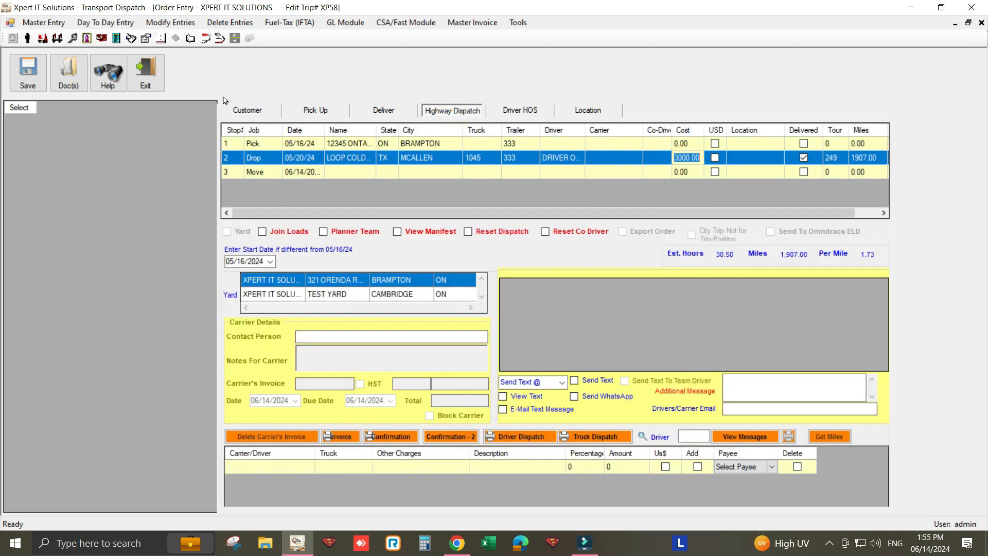
pyautogui.click(146, 72)
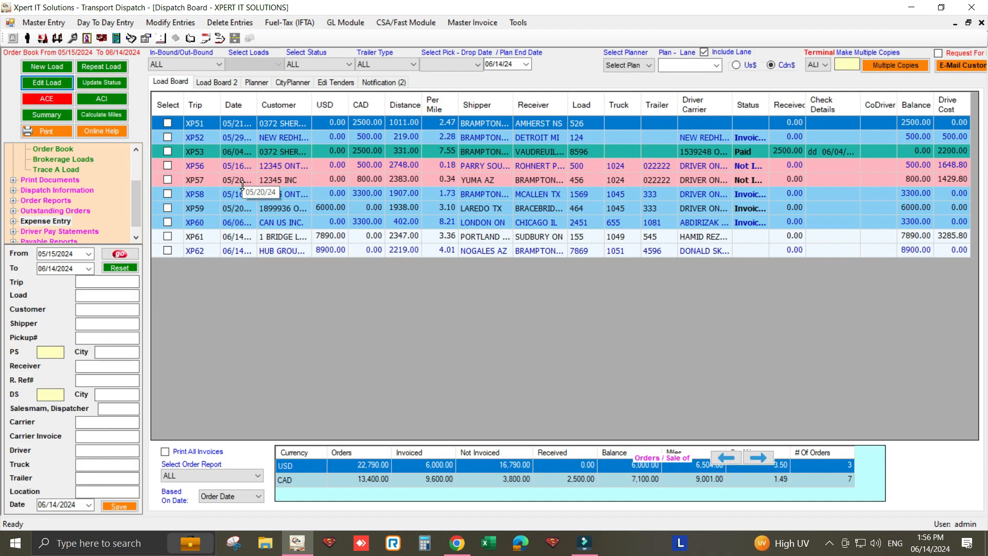
# - Filter the load board to orders from 05/16/2024 to 05/31/2024
pyautogui.click(89, 255)
pyautogui.click(129, 315)
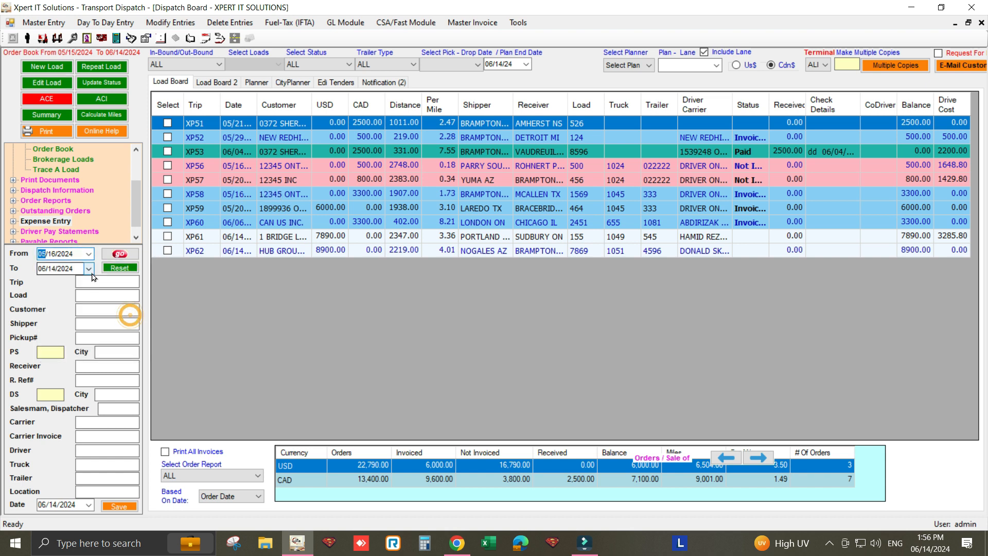
pyautogui.click(89, 268)
pyautogui.click(148, 310)
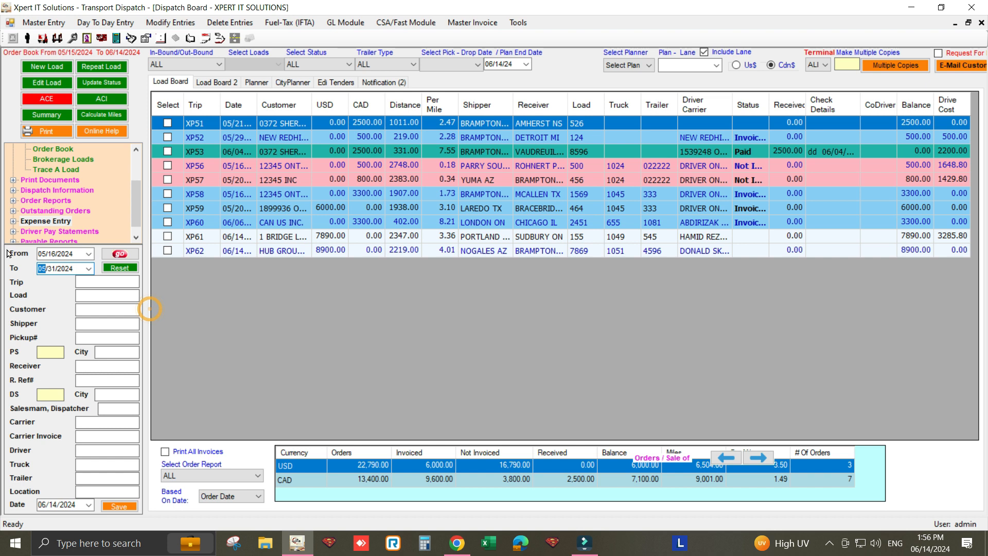
pyautogui.click(119, 254)
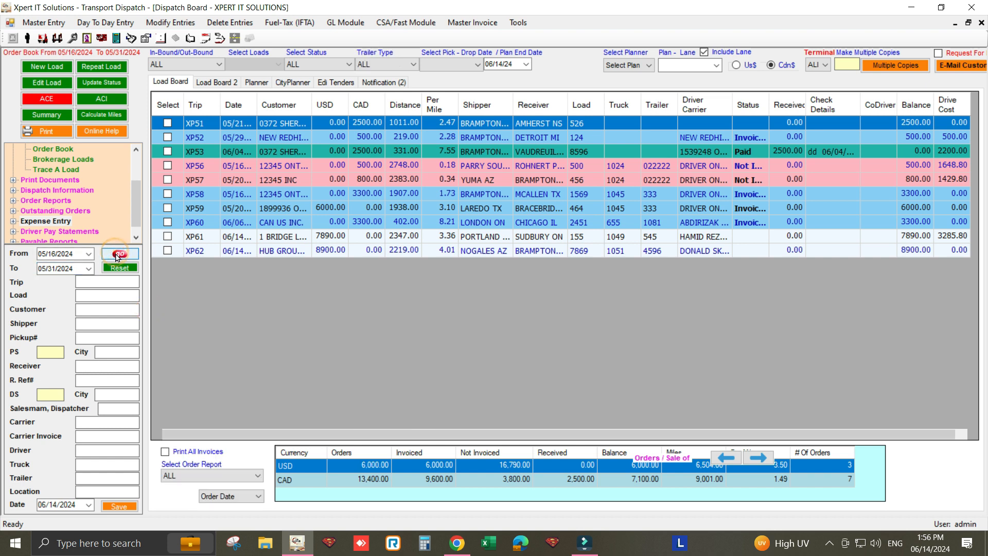
# - Open Trip Posting & Settlements, search the drivers for "dr" and load the trips of DRIVER ON PERCENTAGE
pyautogui.click(13, 222)
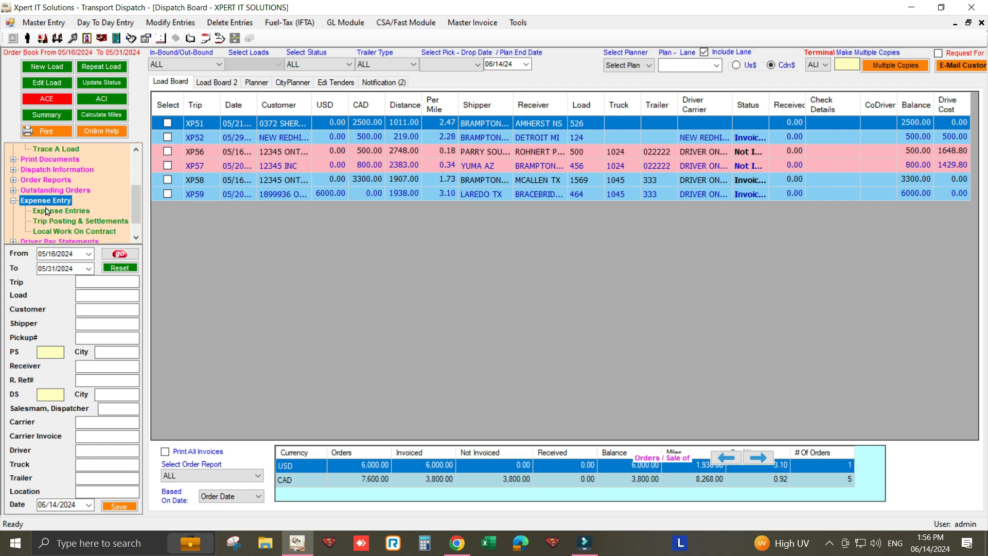
pyautogui.click(95, 223)
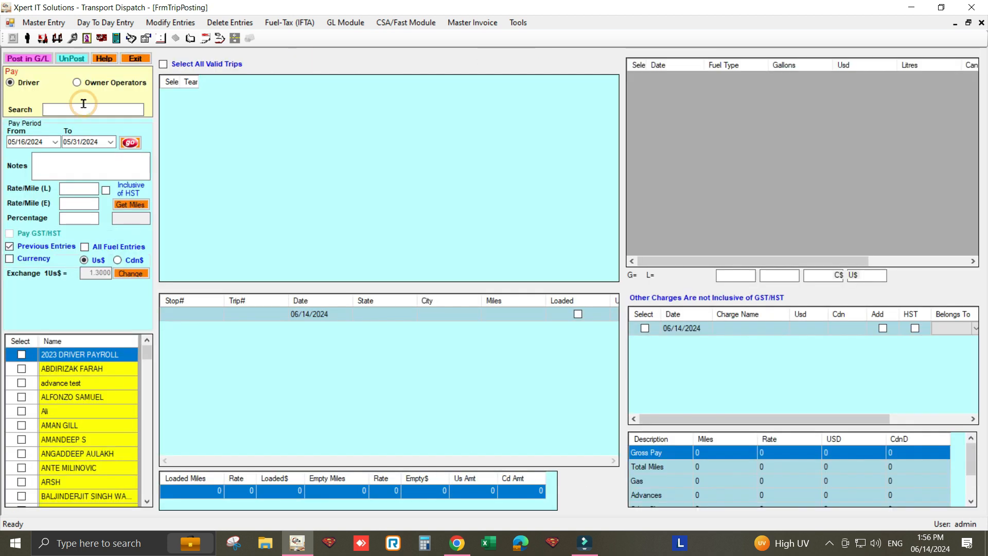
pyautogui.write('dr')
pyautogui.click(99, 369)
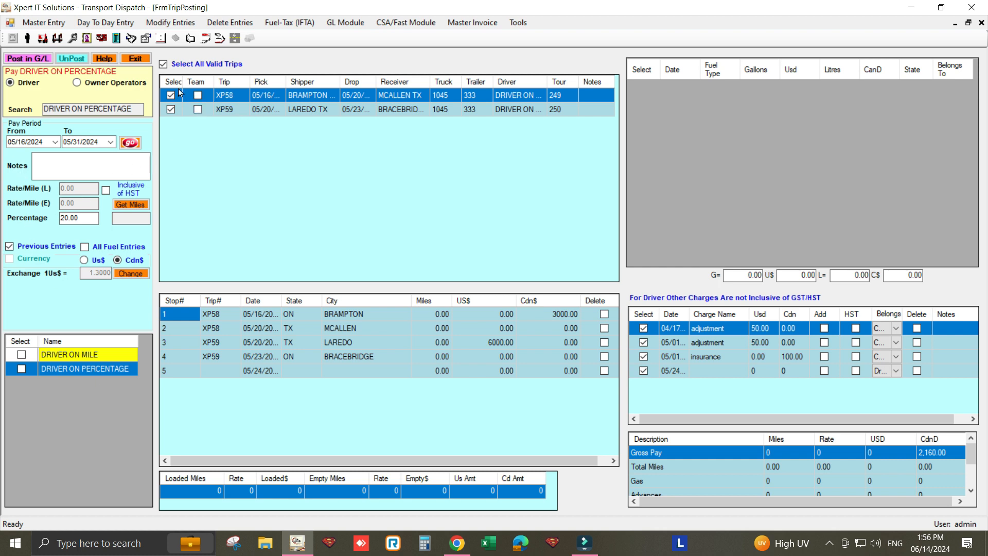
# - Check the trips' Canadian and US dollar amounts and exclude previous entries from the settlement
pyautogui.click(559, 316)
pyautogui.click(488, 343)
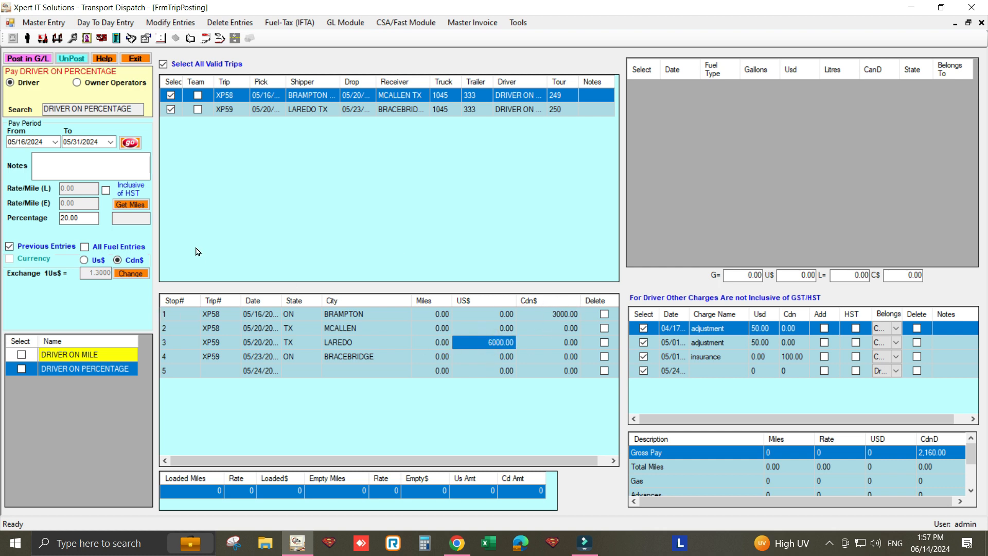
pyautogui.click(58, 247)
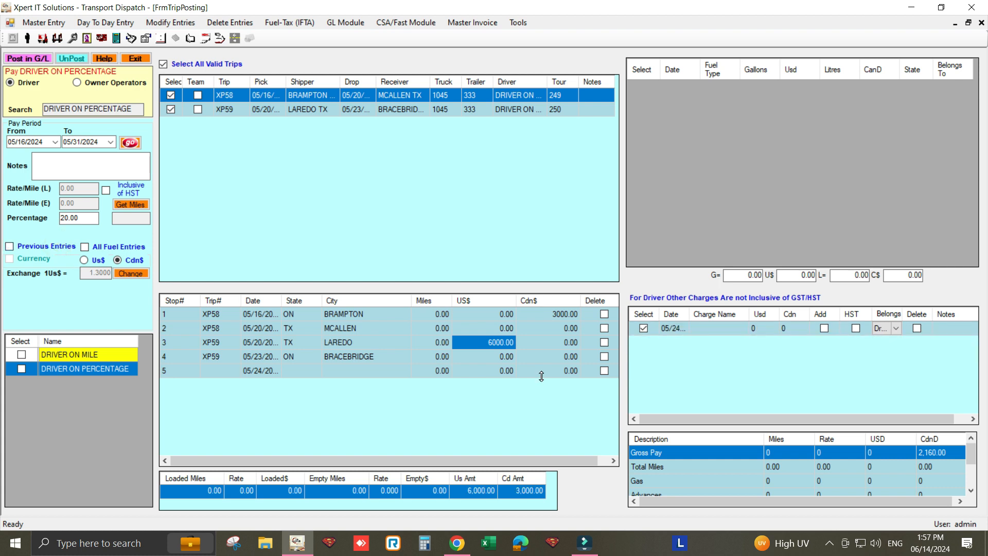
# - Add an EXTRA PICK & DROP charge of 30 Cdn to the driver's other charges and mark it as Add
pyautogui.click(702, 332)
pyautogui.click(735, 332)
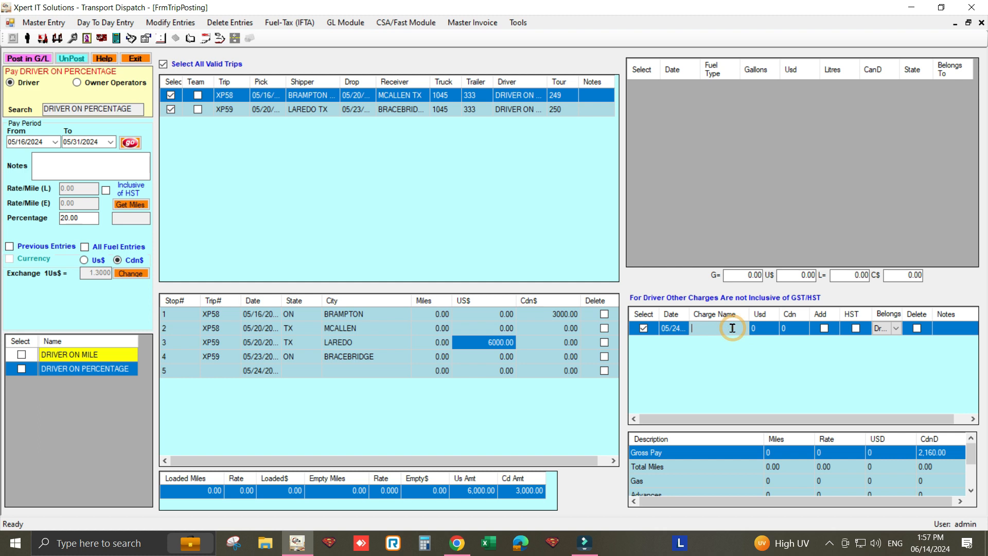
pyautogui.write('ex')
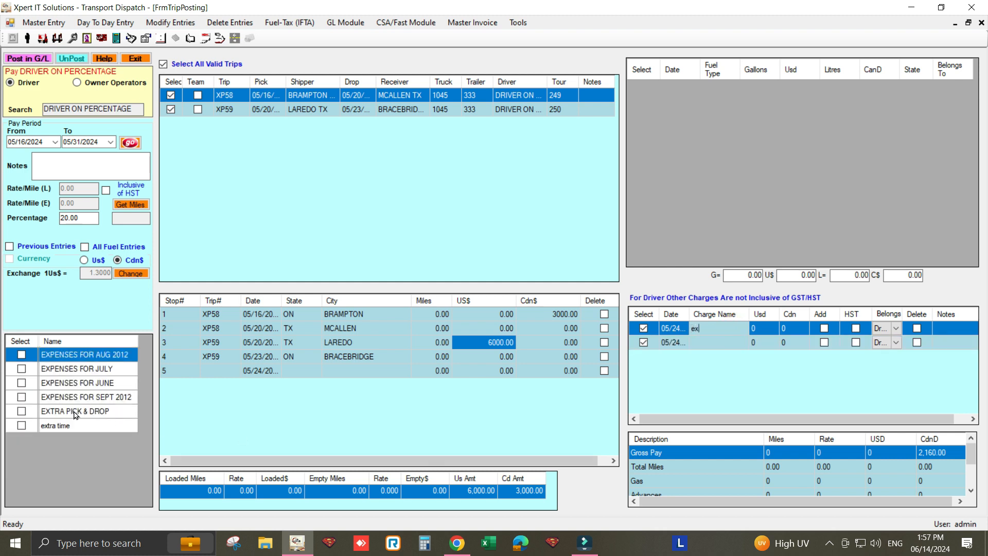
pyautogui.doubleClick(95, 408)
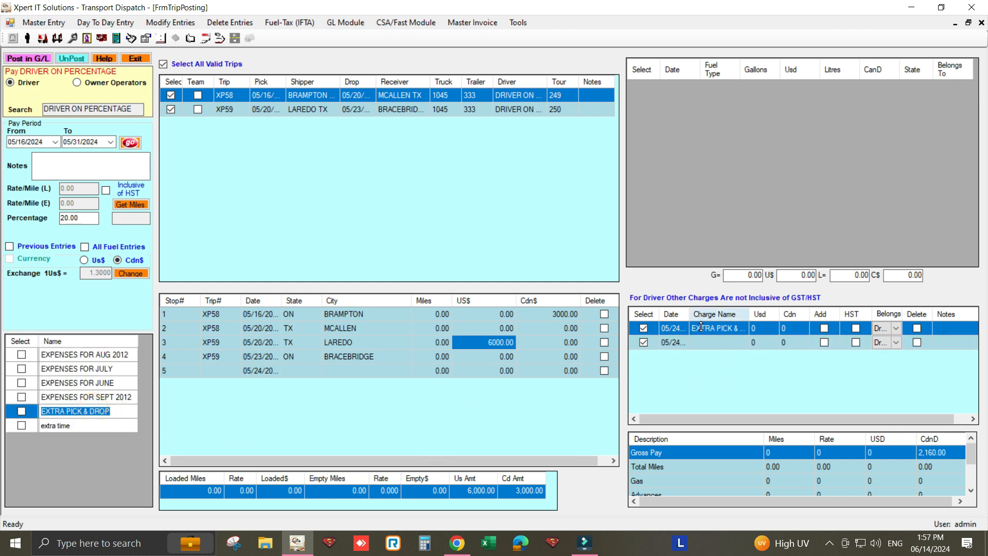
pyautogui.click(788, 328)
pyautogui.write('30')
pyautogui.click(824, 330)
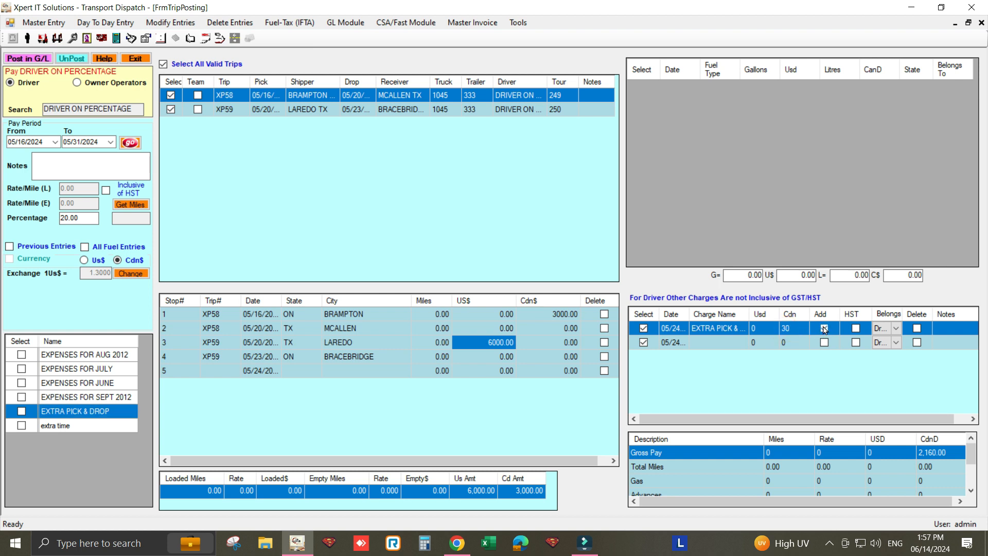
# - Add a WAITING TIME charge of 60 Cdn marked as Add, and place the cursor in its Notes field
pyautogui.click(715, 343)
pyautogui.write('wa')
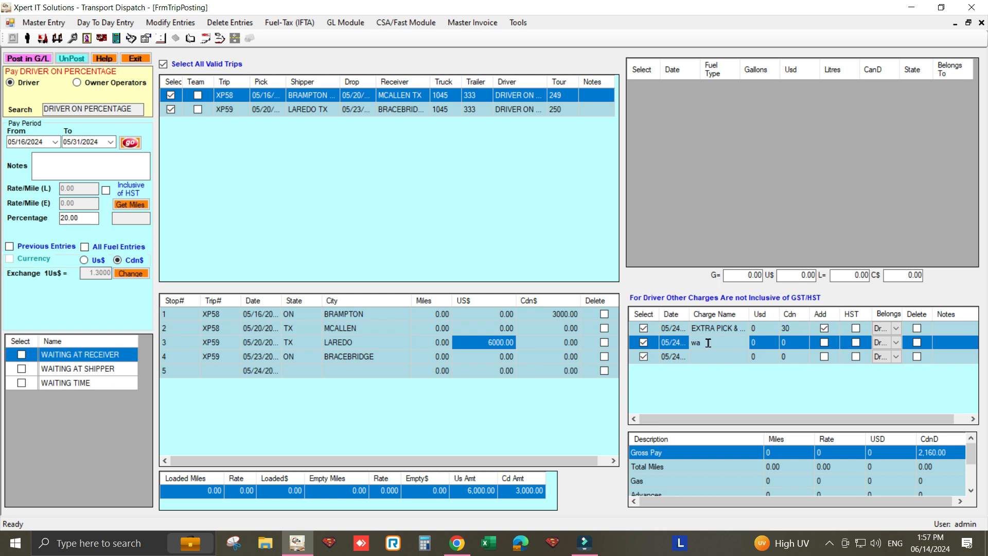
pyautogui.click(109, 382)
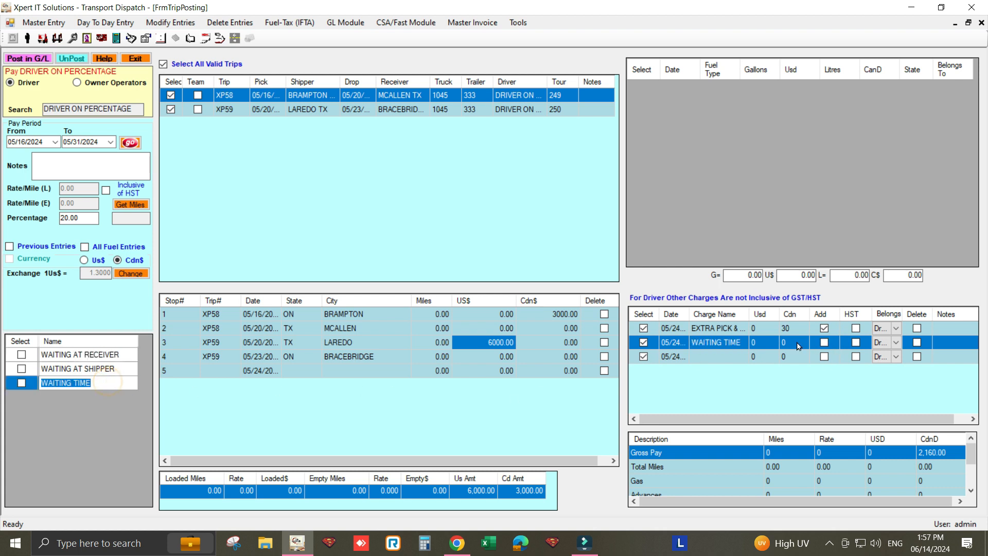
pyautogui.click(804, 349)
pyautogui.write('60')
pyautogui.click(826, 344)
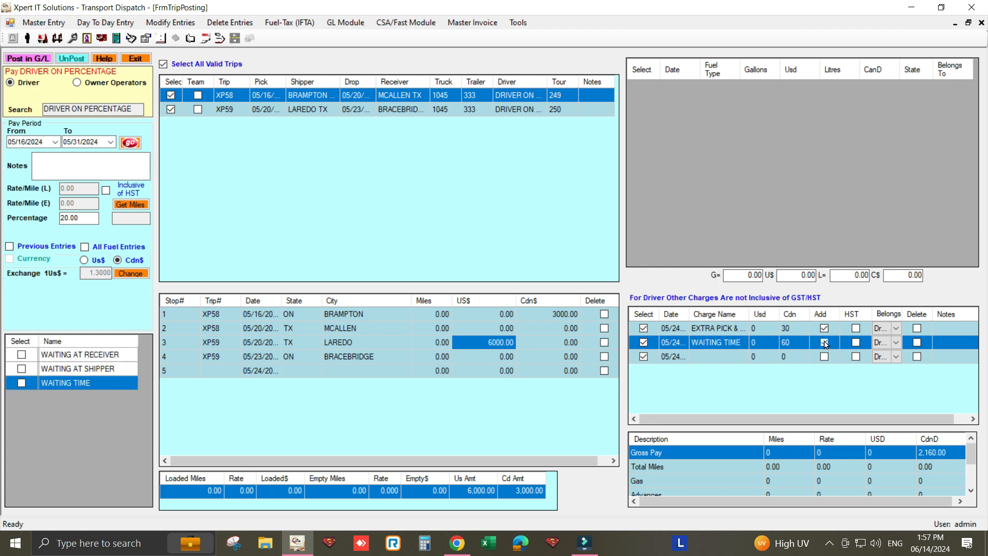
pyautogui.click(964, 346)
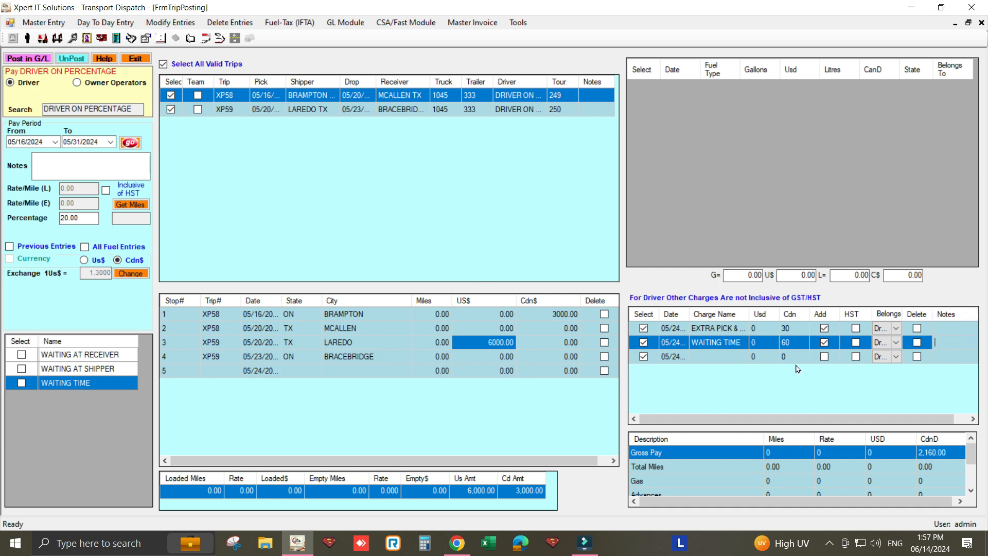
# - Post the driver's settlement to the general ledger and close Trip Posting & Settlements
pyautogui.click(30, 59)
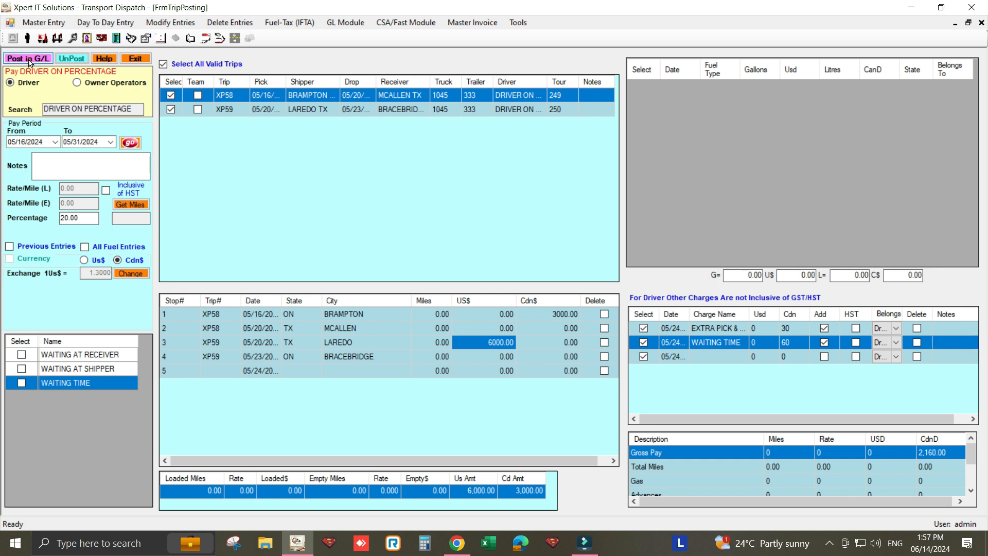
pyautogui.click(532, 316)
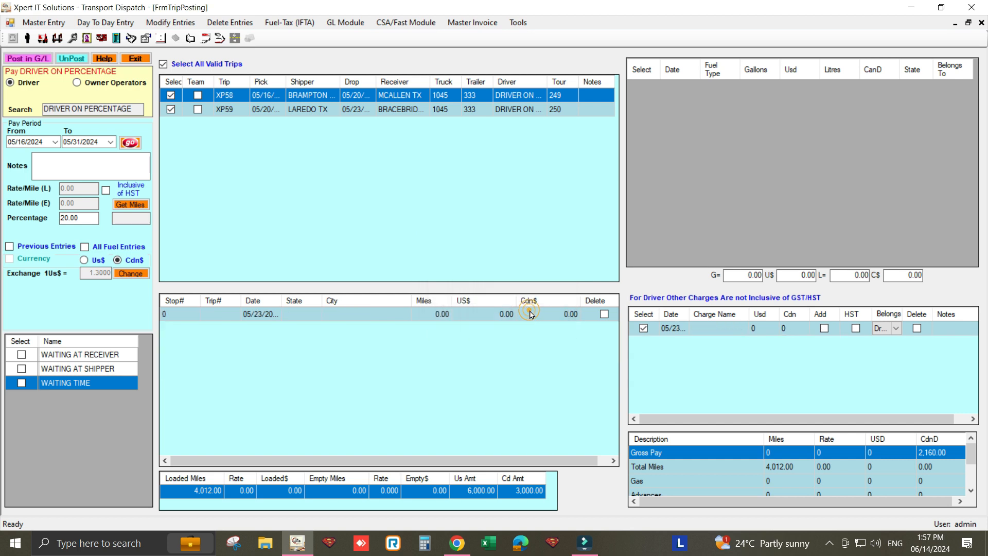
pyautogui.click(140, 60)
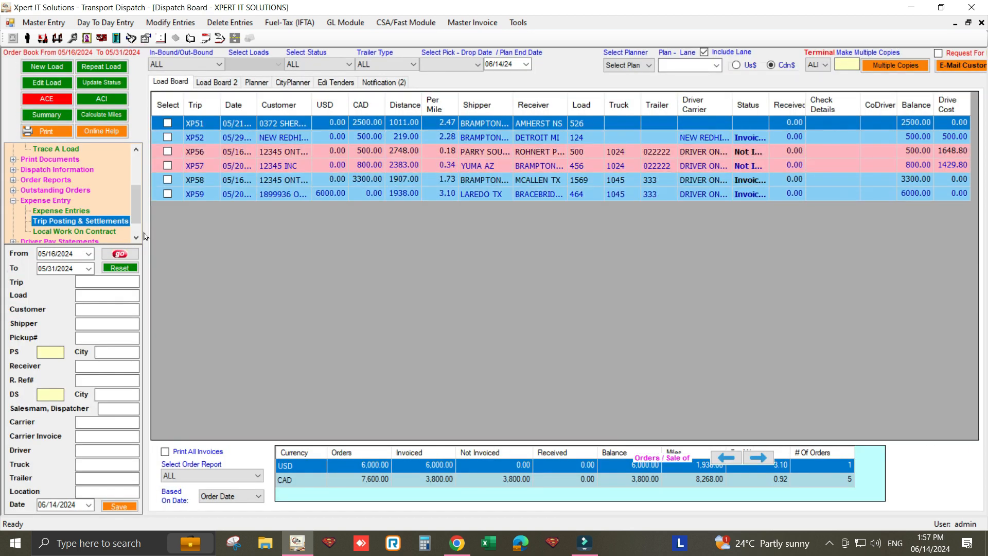
# - Open Driver Pay Statements from the dispatch board's navigation tree
pyautogui.click(137, 238)
pyautogui.click(137, 238)
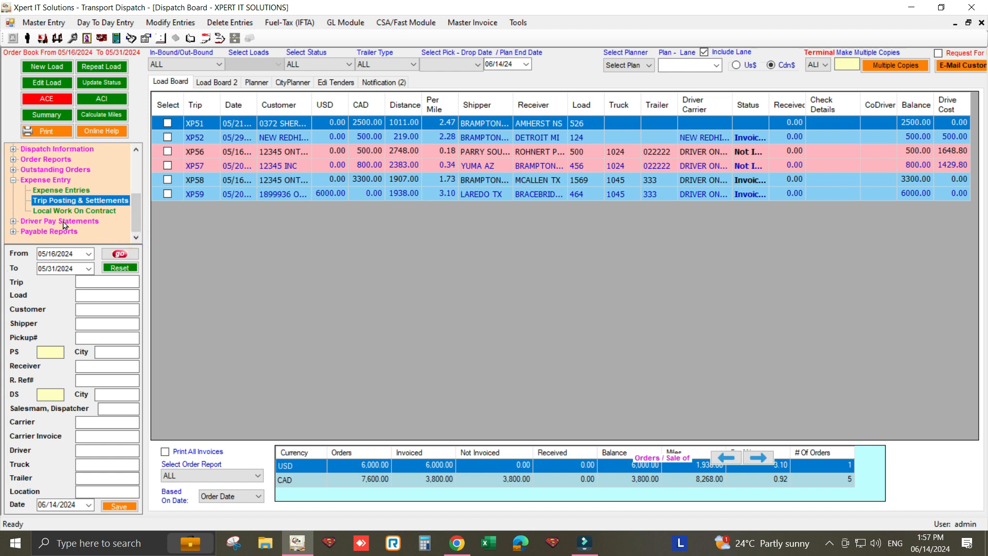
pyautogui.click(13, 222)
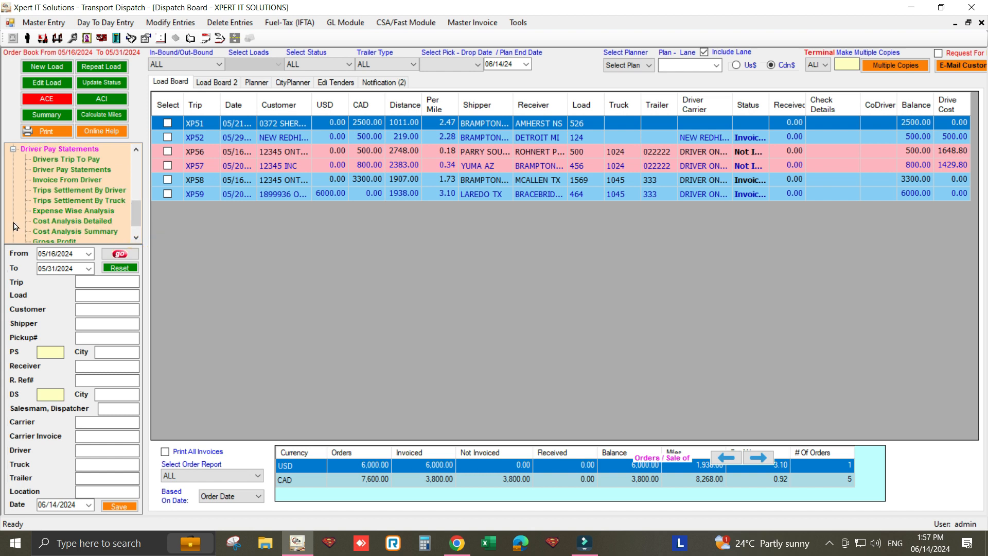
pyautogui.doubleClick(54, 174)
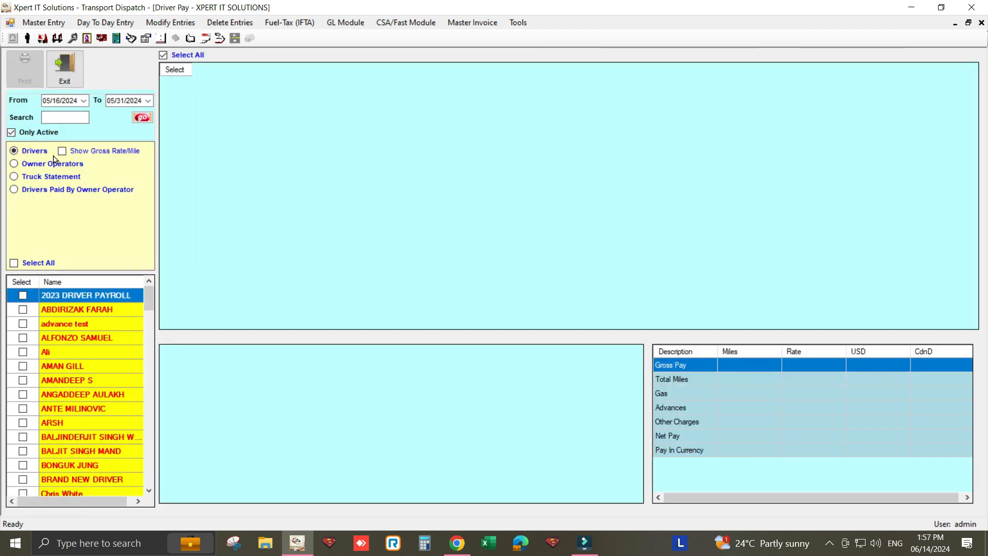
# - Generate DRIVER ON PERCENTAGE's pay statement for 05/16/2024 to 05/31/2024, review it, and close the statement and the Driver Pay form
pyautogui.click(72, 117)
pyautogui.write('dr')
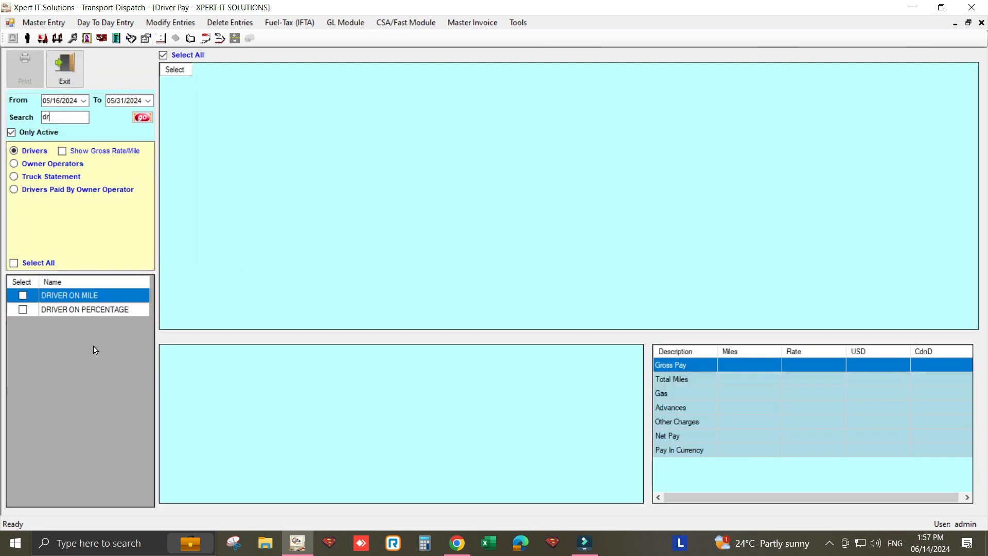
pyautogui.click(103, 309)
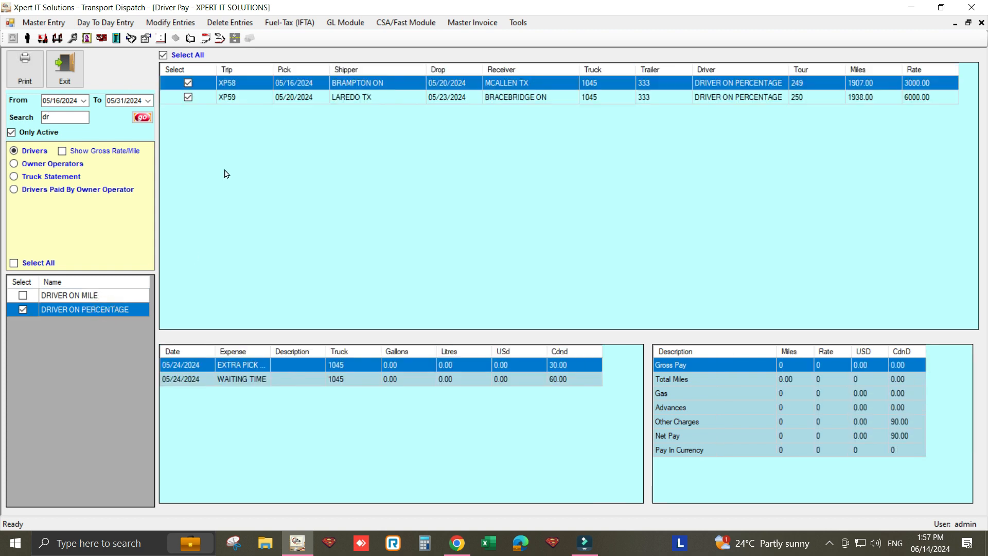
pyautogui.click(14, 72)
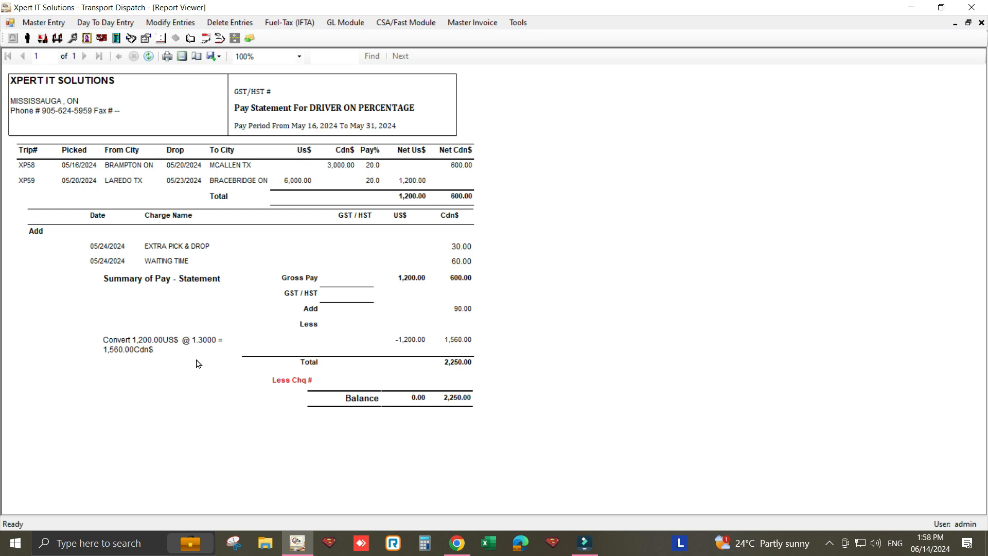
pyautogui.click(981, 23)
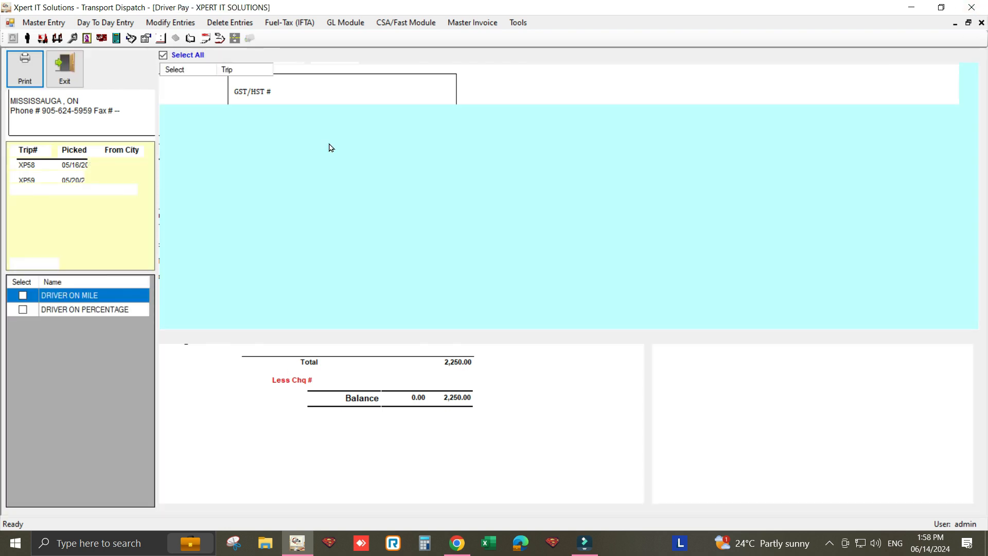
pyautogui.click(62, 76)
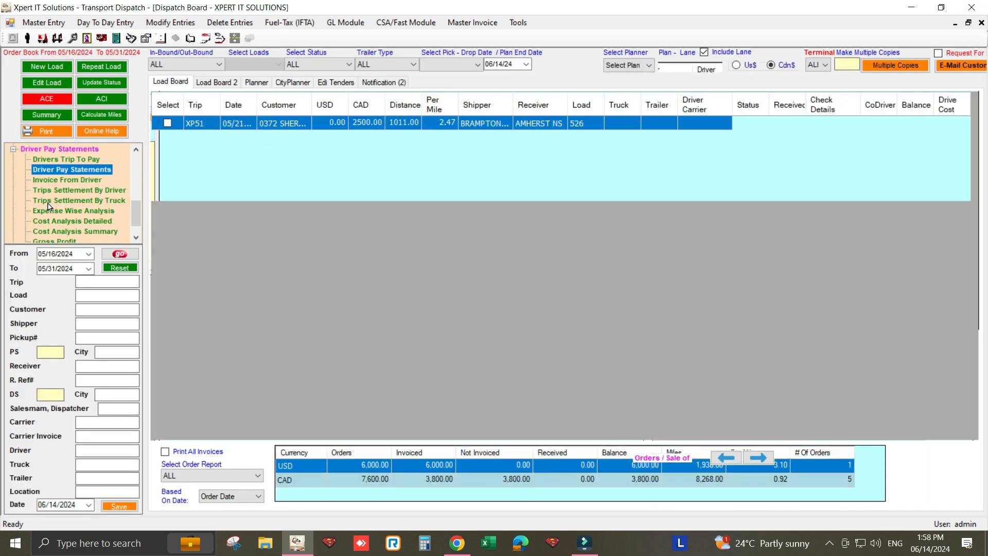
# - Reopen Trip Posting & Settlements and load DRIVER ON PERCENTAGE's trips for 05/16/2024 to 05/31/2024
pyautogui.doubleClick(55, 190)
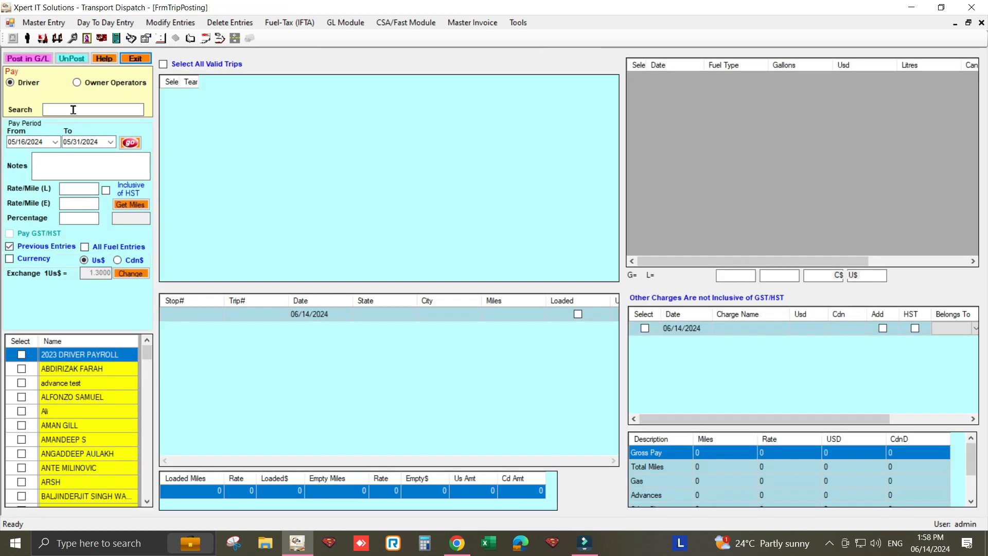
pyautogui.click(73, 110)
pyautogui.write('dr')
pyautogui.click(98, 375)
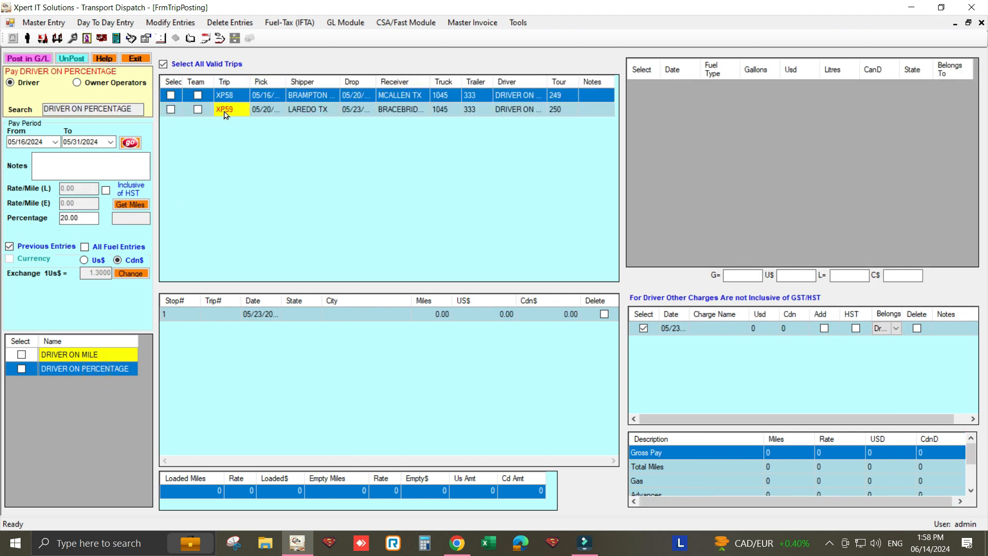
# - Select trips XP58 and XP59, exclude previous entries, and examine the trips' Canadian and US dollar amounts
pyautogui.click(171, 95)
pyautogui.click(172, 109)
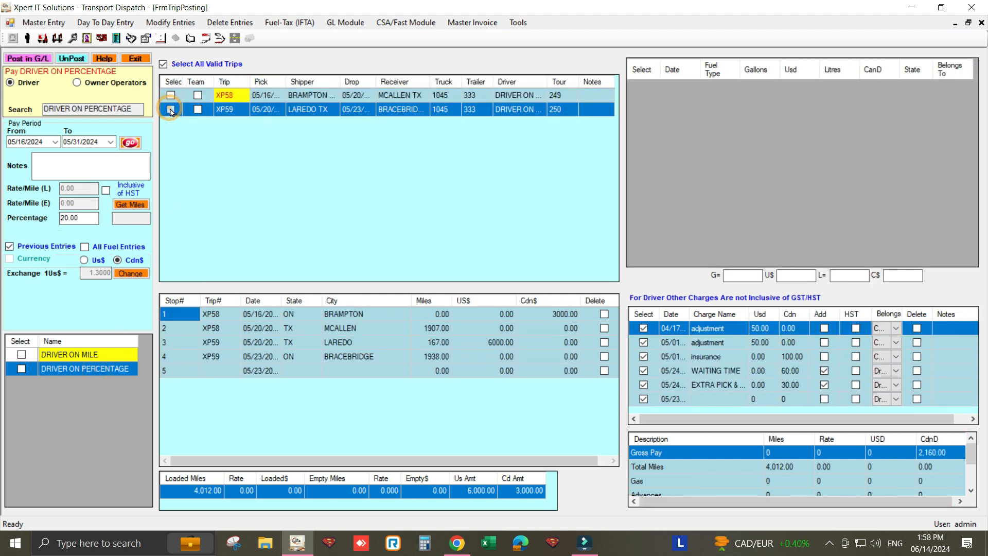
pyautogui.click(58, 248)
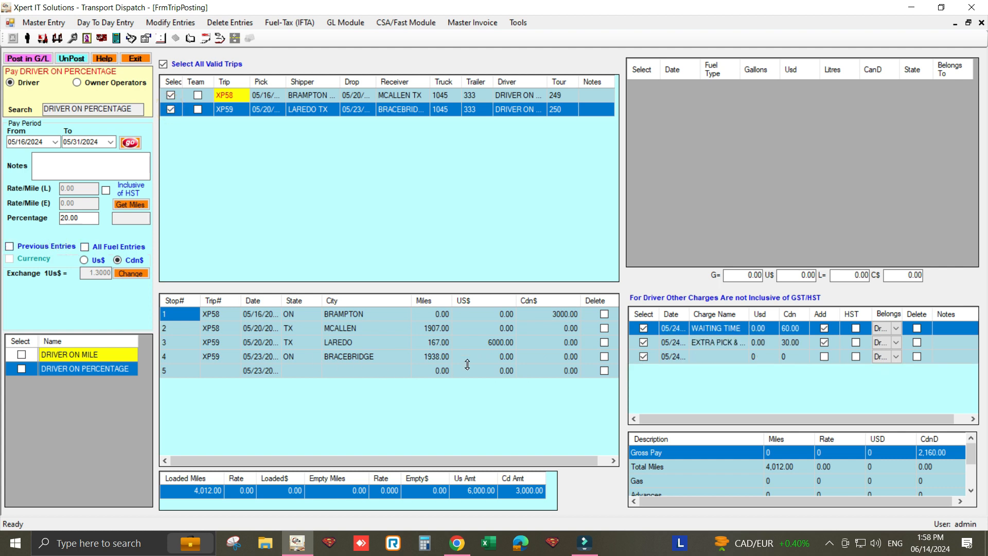
pyautogui.click(559, 314)
pyautogui.click(499, 349)
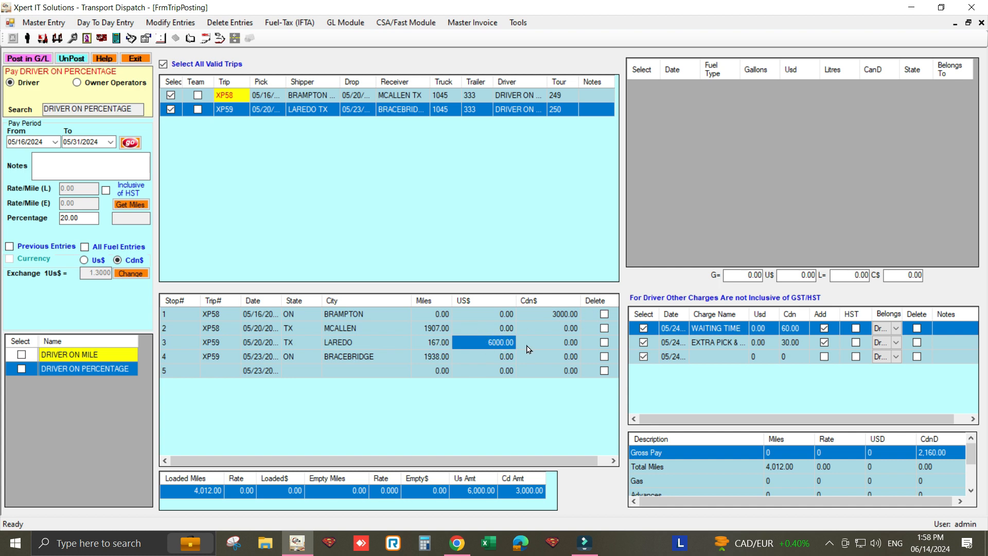
# - Open the US dollar exchange rate for editing, and exit Trip Posting & Settlements
pyautogui.click(131, 273)
pyautogui.doubleClick(102, 272)
pyautogui.click(136, 58)
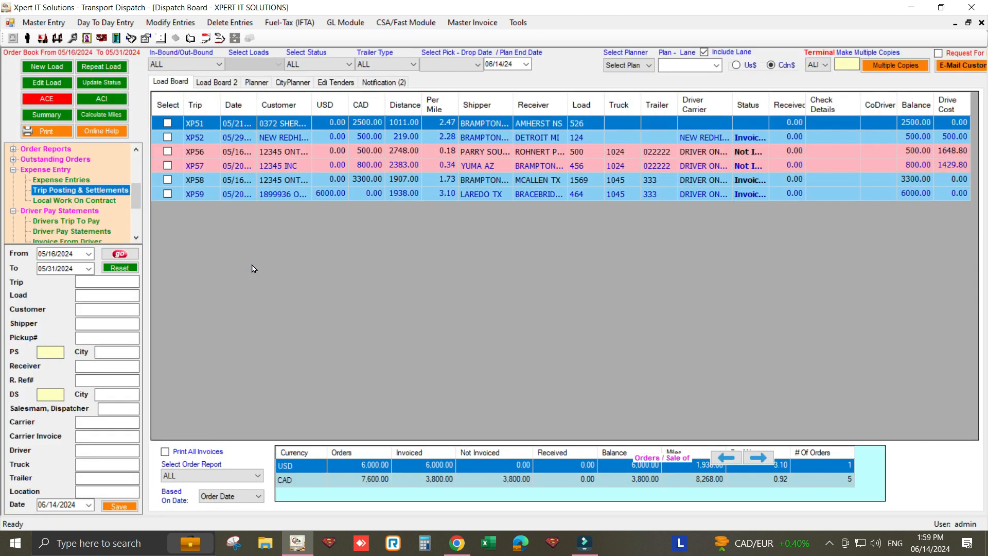
# - Open Payment To Vendor, search for "dr" and choose DRIVER ON PERCENTAGE as the vendor to pay
pyautogui.click(105, 22)
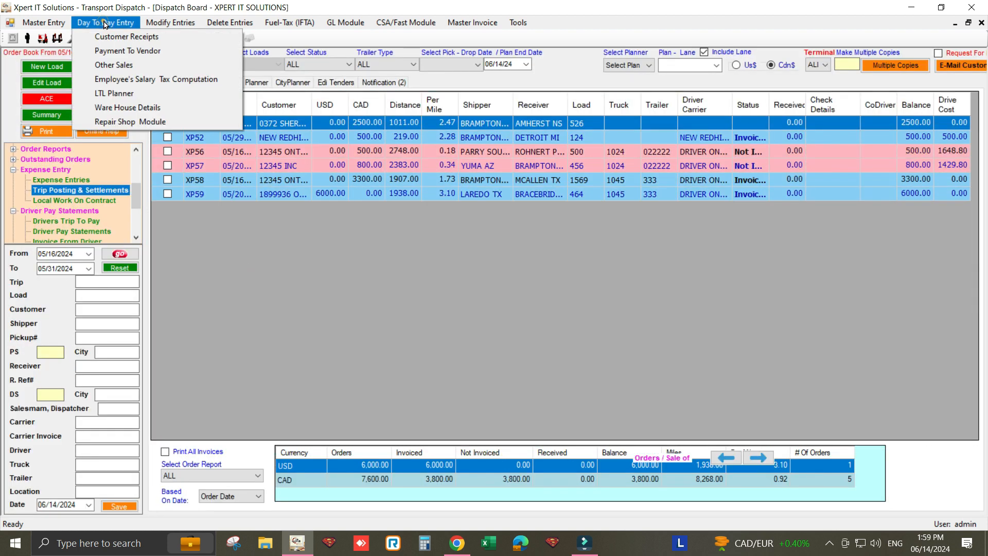
pyautogui.click(111, 48)
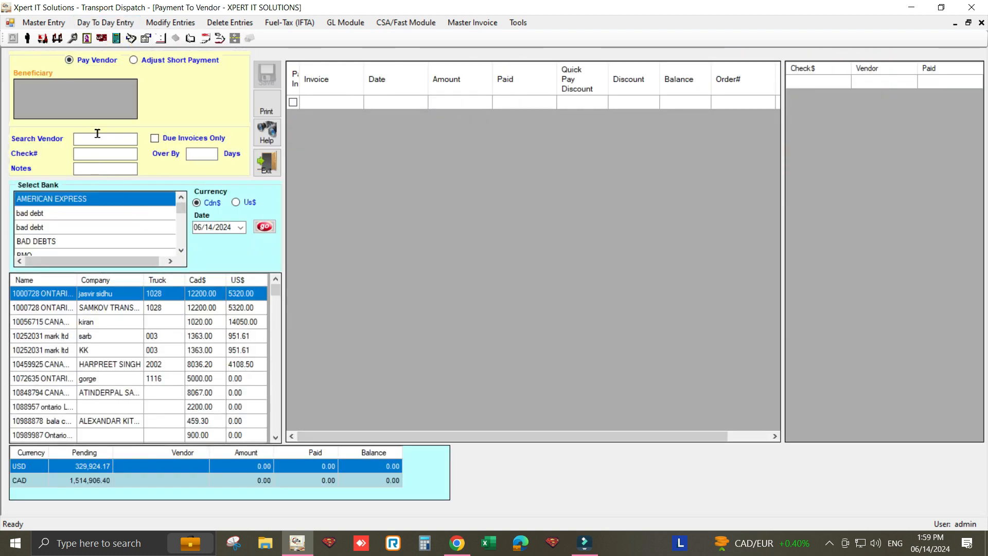
pyautogui.write('dr')
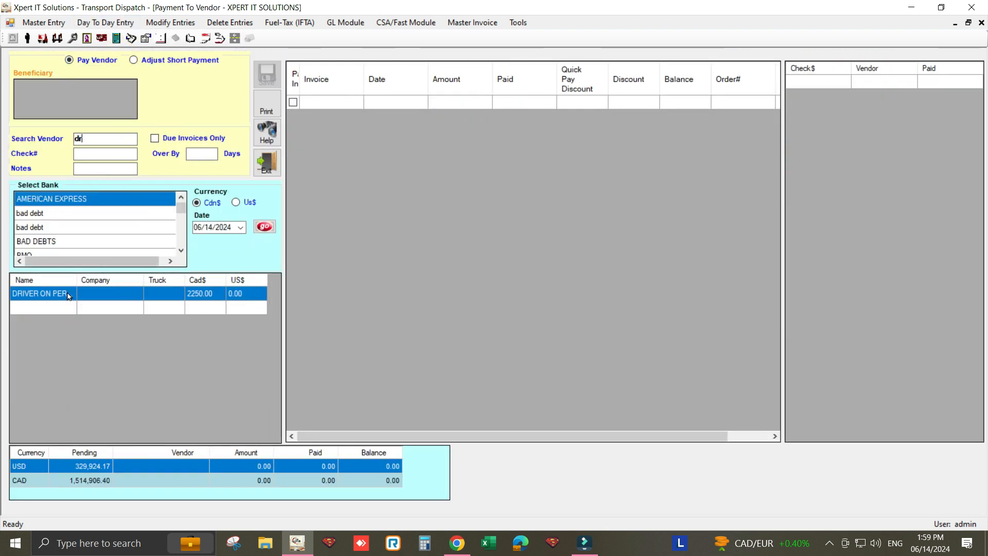
pyautogui.click(63, 293)
# - Set the payment's bank to BMO, the check number to 321 and the date to 06/07/2024
pyautogui.scroll(-1, 61, 234)
pyautogui.click(42, 214)
pyautogui.doubleClick(101, 154)
pyautogui.write('321')
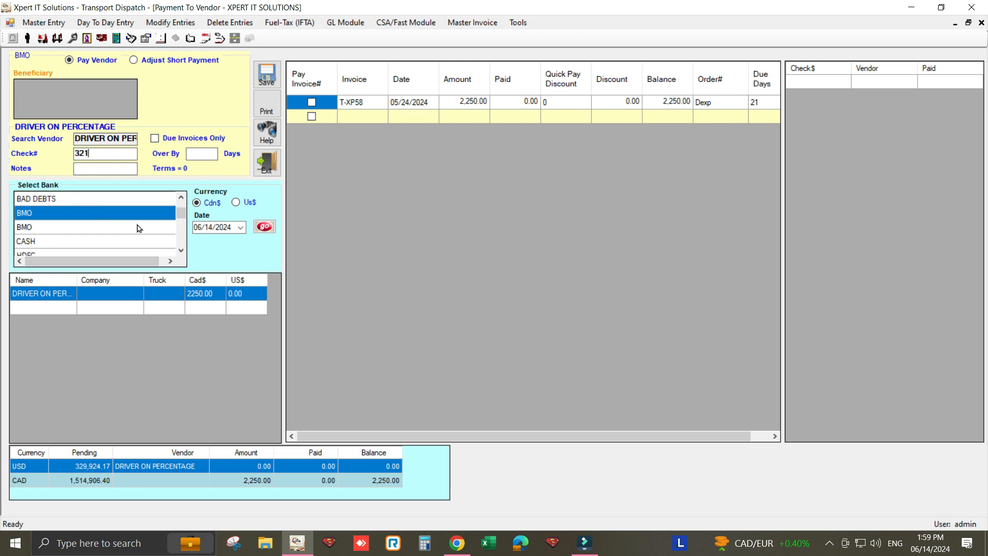
pyautogui.click(241, 227)
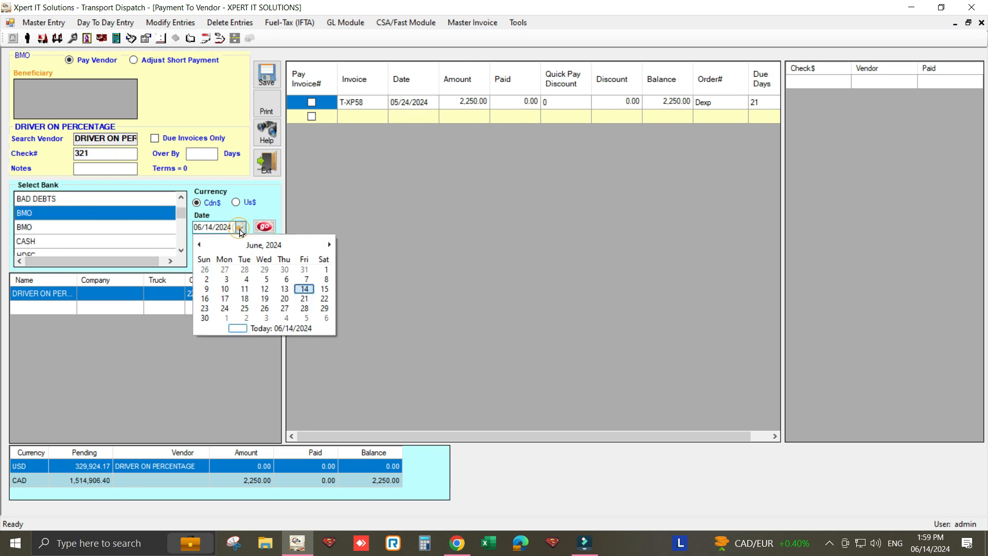
pyautogui.click(306, 279)
# - Mark invoice T-XP58 for full payment, save and print the check, and close the check report and Payment To Vendor
pyautogui.click(312, 102)
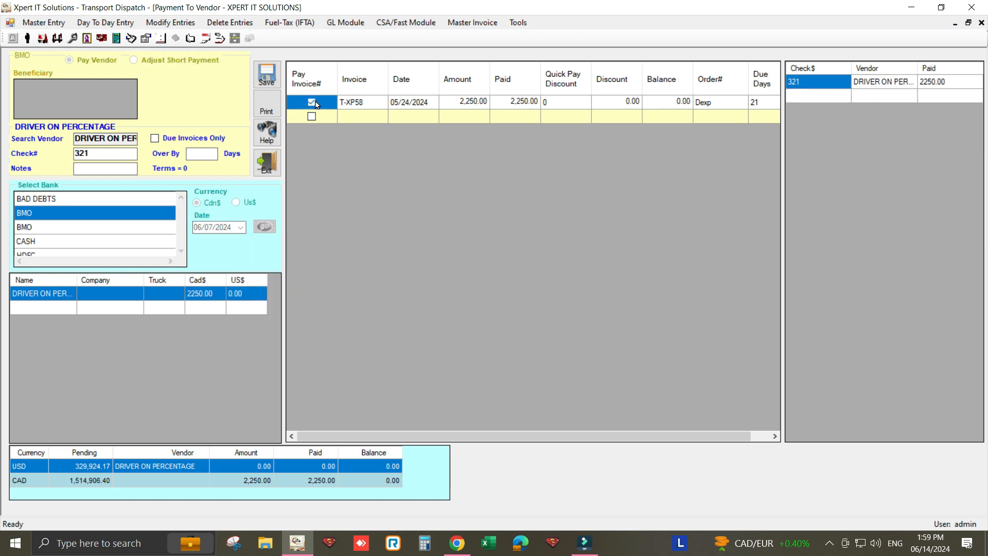
pyautogui.click(278, 99)
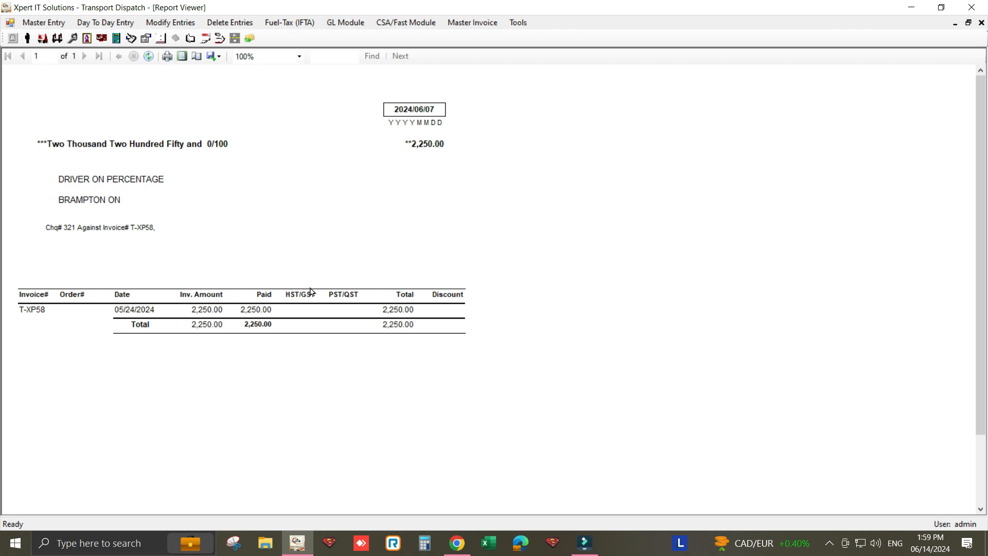
pyautogui.click(982, 23)
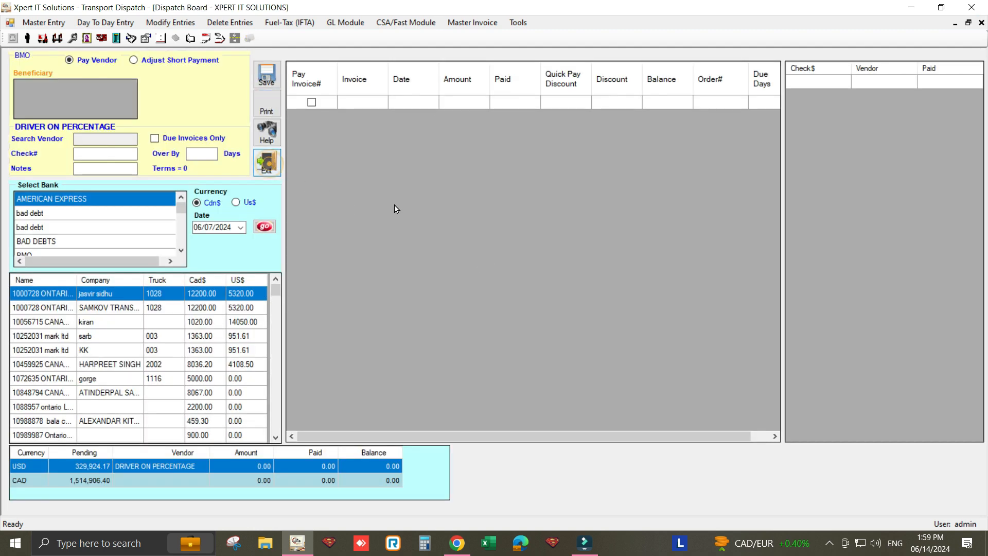
# - Reopen Driver Pay Statements, generate DRIVER ON PERCENTAGE's statement again to check the issued check and balance, and close the report
pyautogui.click(83, 232)
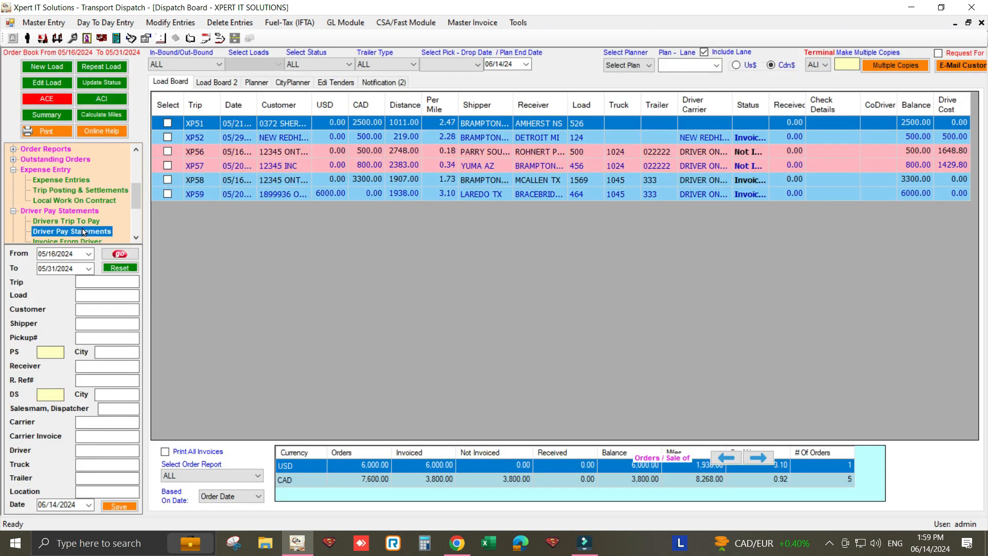
pyautogui.click(62, 117)
pyautogui.write('dr')
pyautogui.click(109, 310)
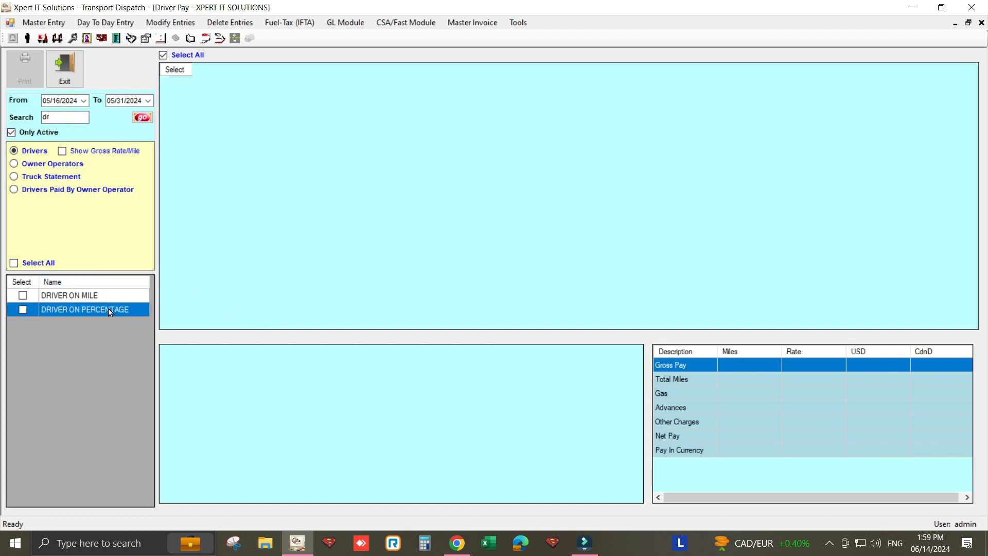
pyautogui.click(24, 68)
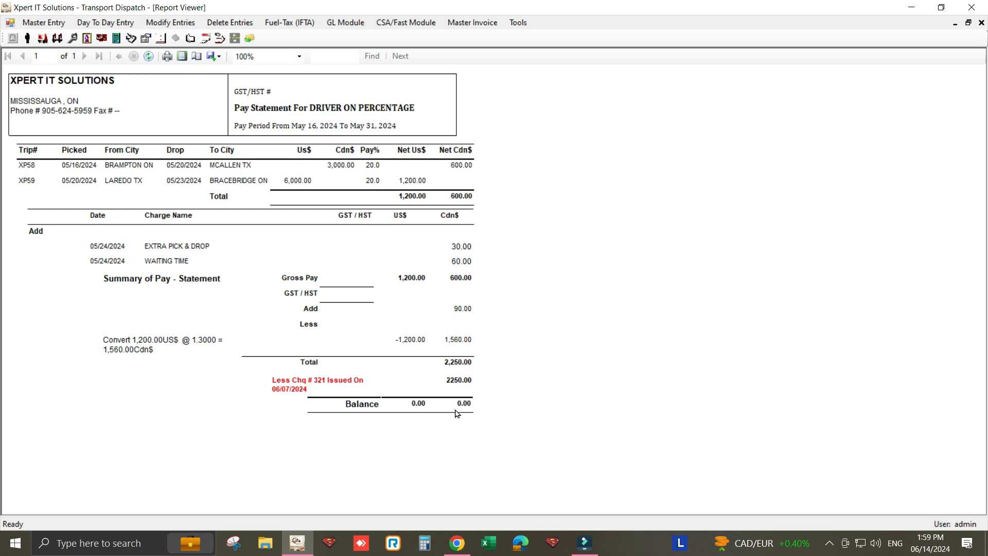
pyautogui.click(982, 24)
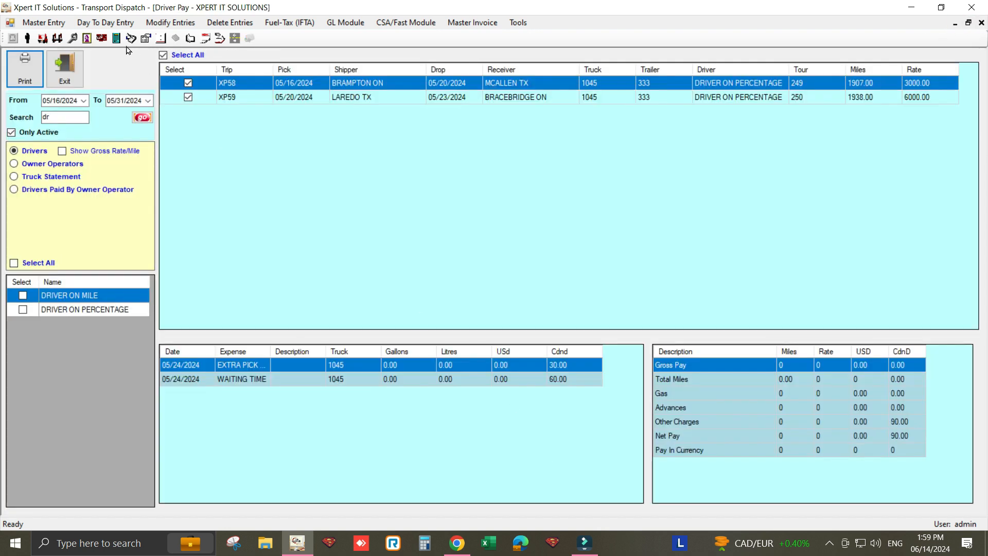